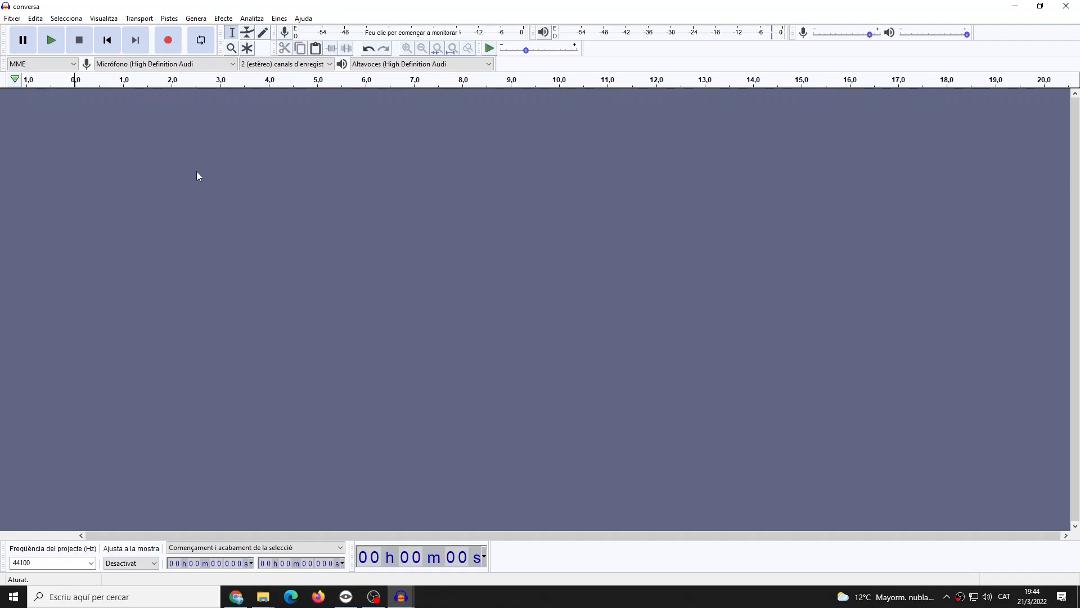
# Open the "Minimal" MP3 file and play its first few seconds
pyautogui.click(13, 19)
pyautogui.click(30, 44)
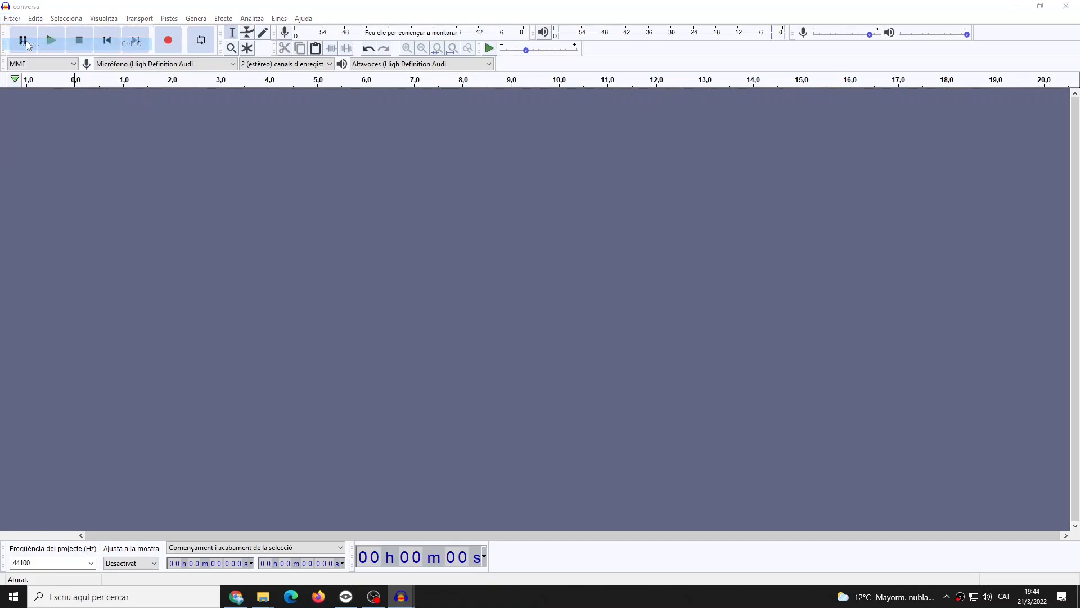
pyautogui.doubleClick(124, 141)
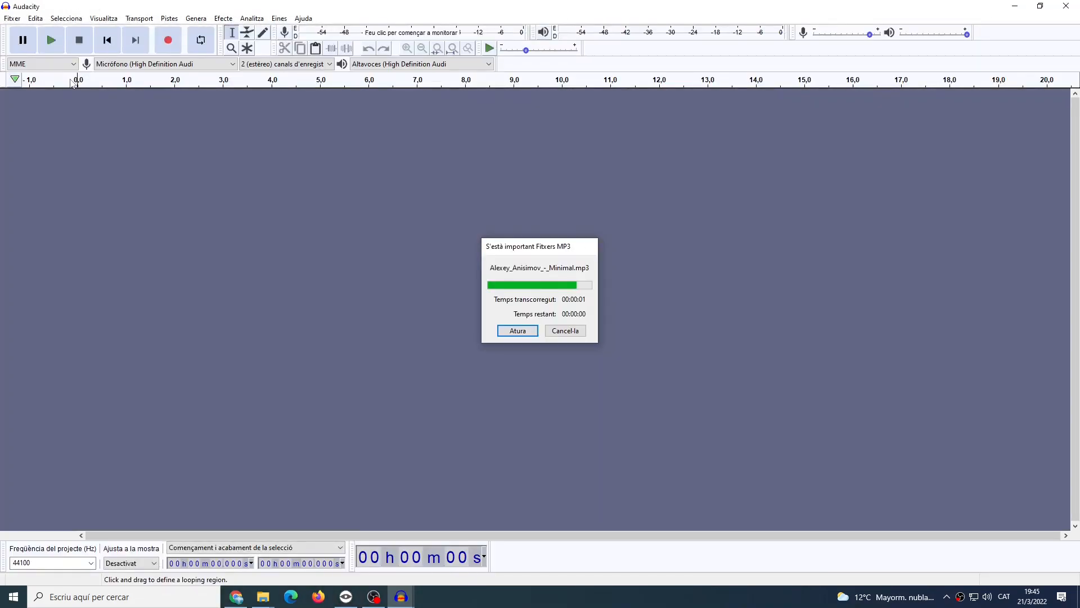
pyautogui.click(50, 41)
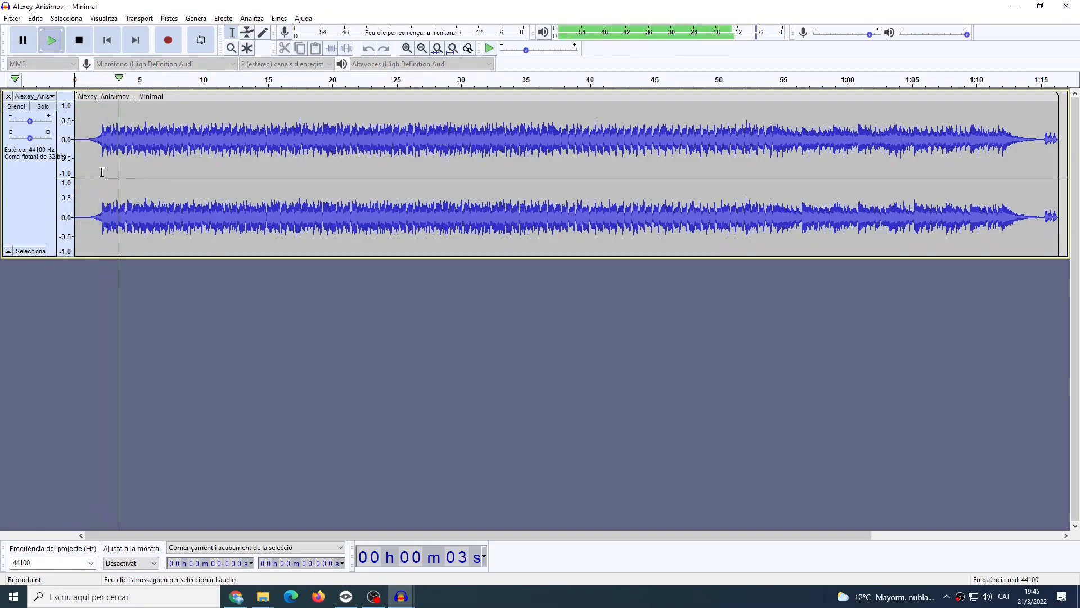
pyautogui.click(79, 41)
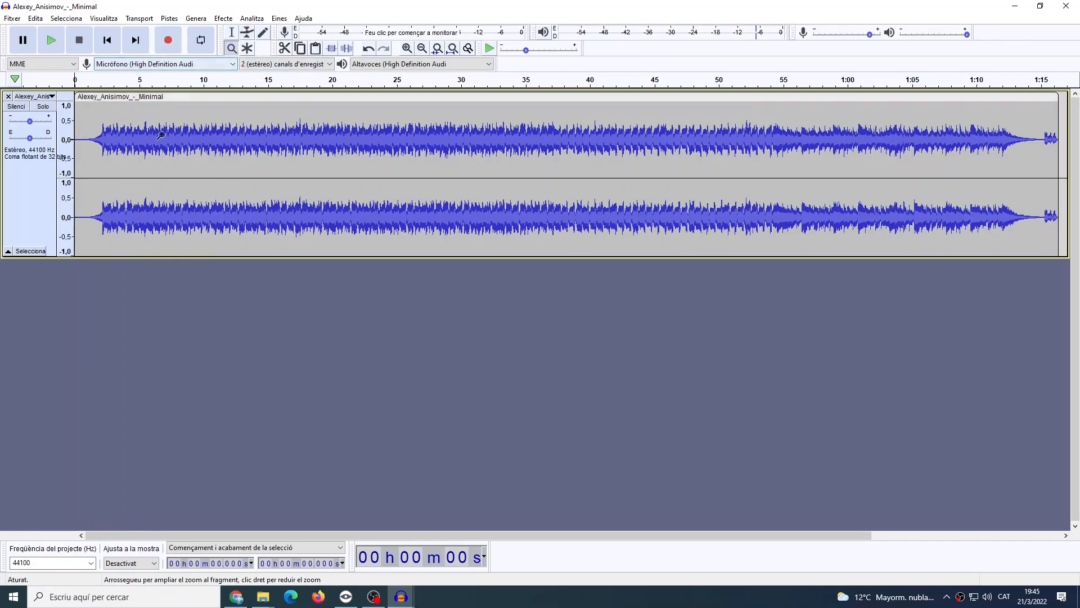
# Cut the opening of the music track, from the start to about 5.8 seconds
pyautogui.hotkey('ctrl', '1')
pyautogui.moveTo(391, 536); pyautogui.dragTo(293, 535)
pyautogui.click(111, 148)
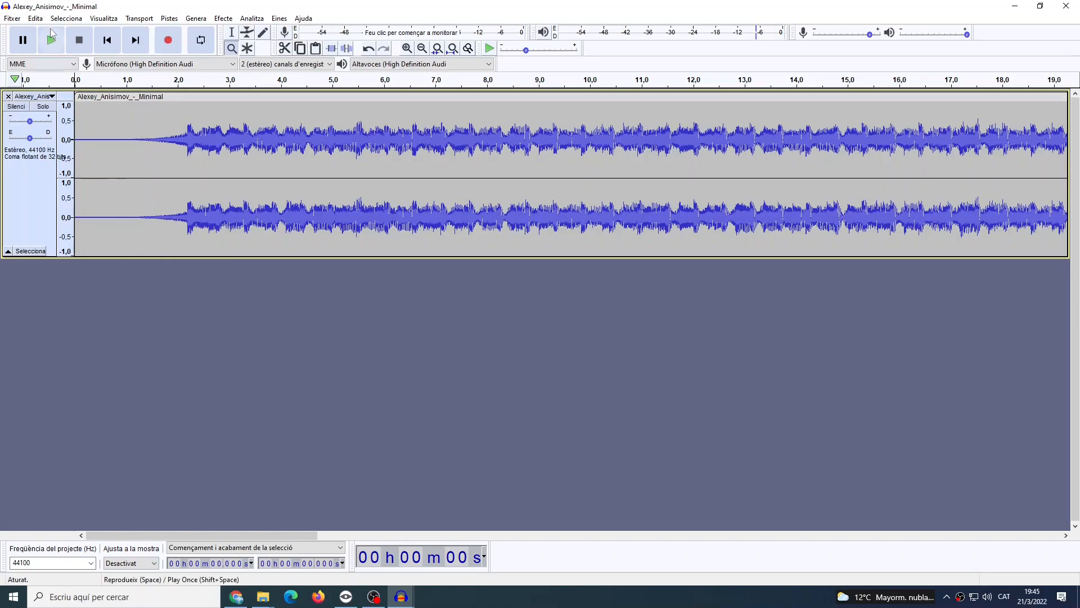
pyautogui.click(231, 32)
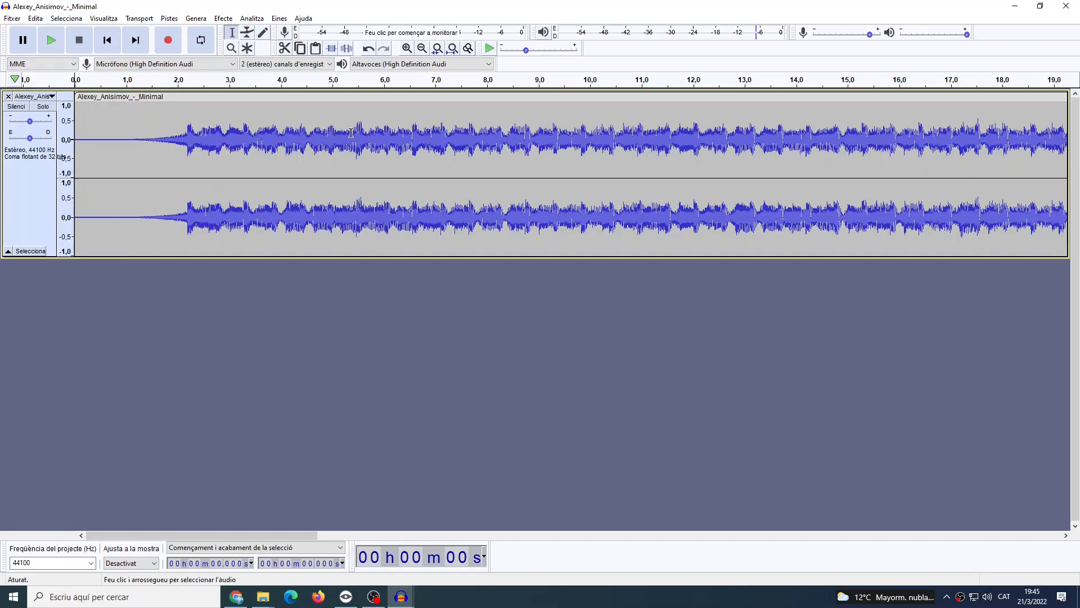
pyautogui.moveTo(372, 134); pyautogui.dragTo(76, 128)
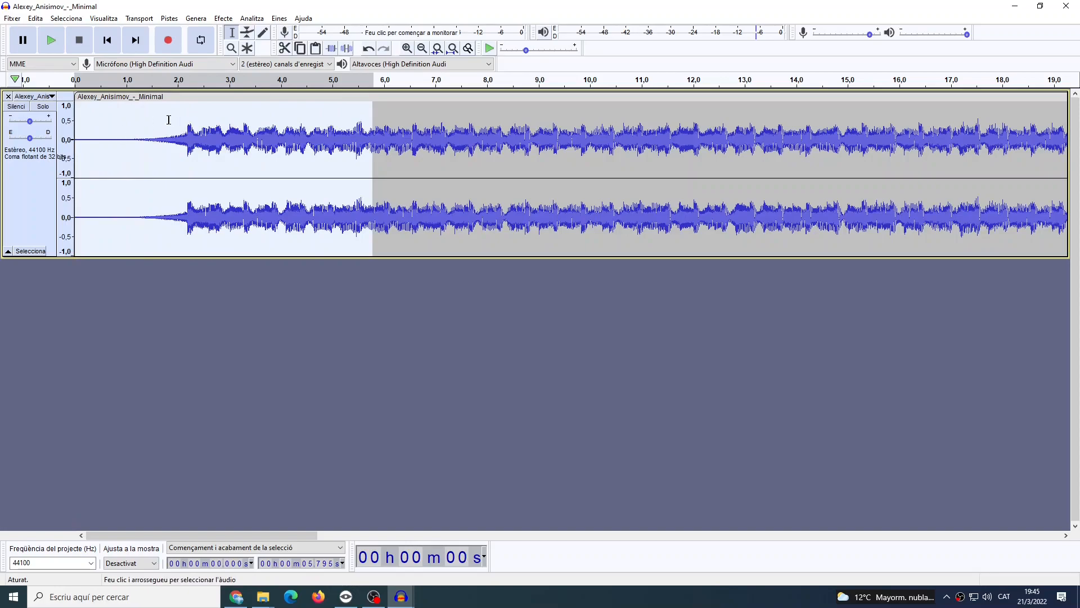
pyautogui.click(284, 48)
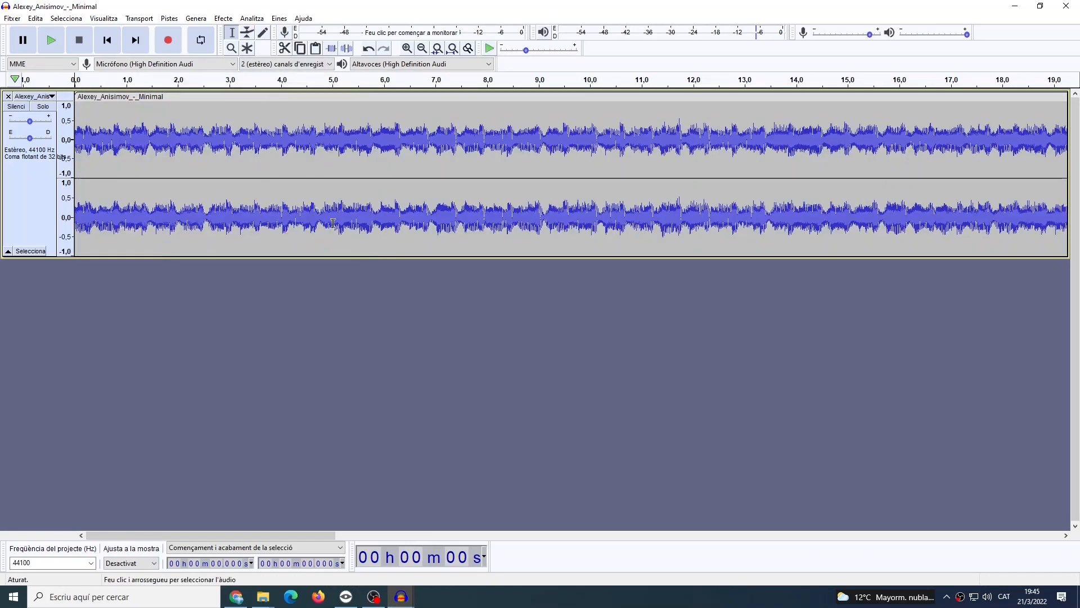
# Delete the audio from about 22.9 seconds to the end of the track
pyautogui.click(231, 47)
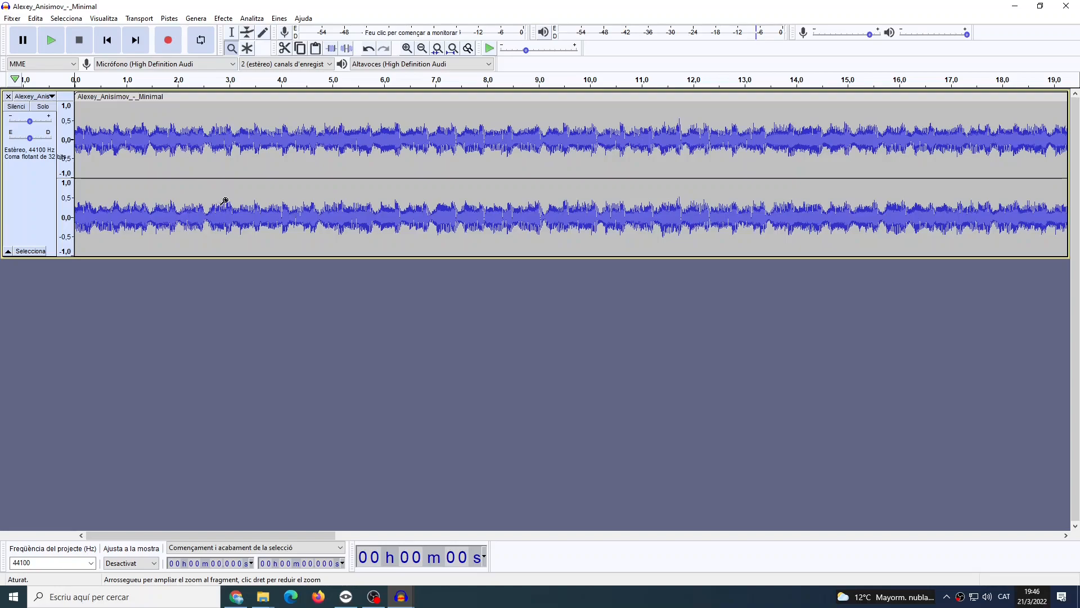
pyautogui.press('alt')
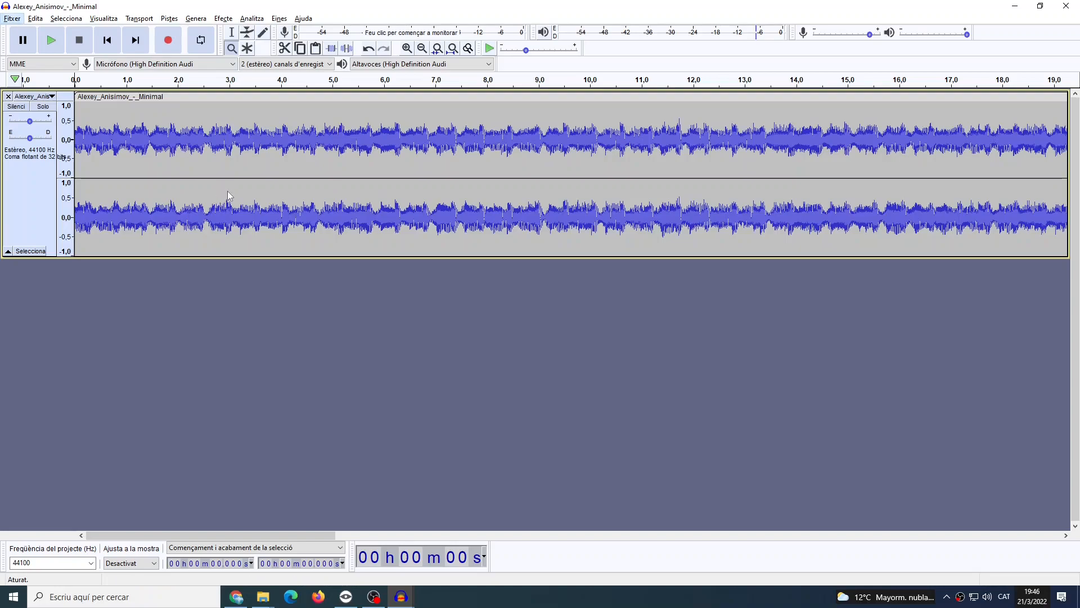
pyautogui.click(233, 50)
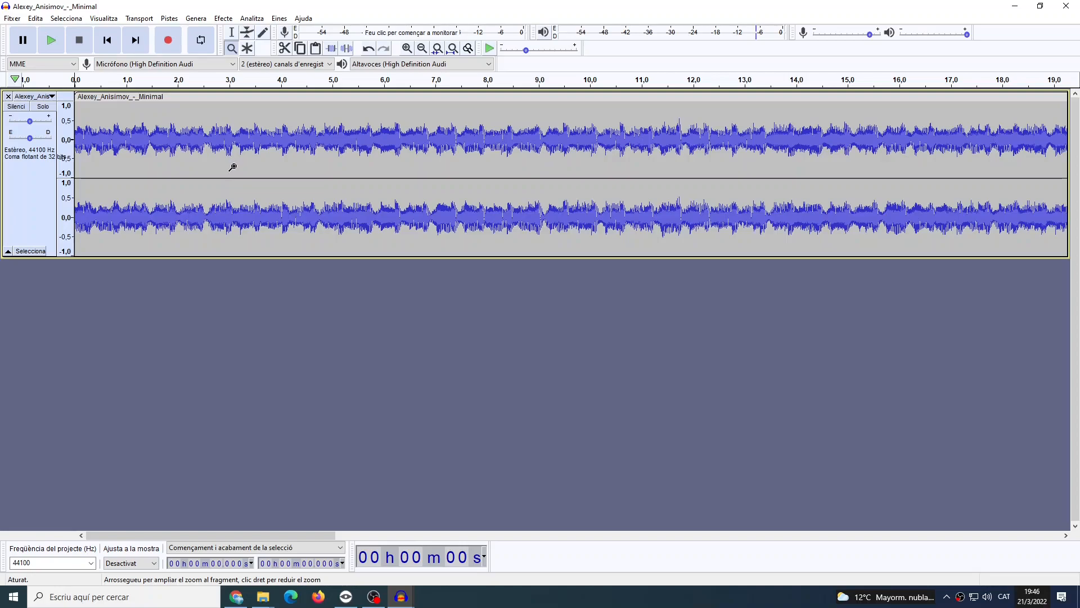
pyautogui.rightClick(231, 168)
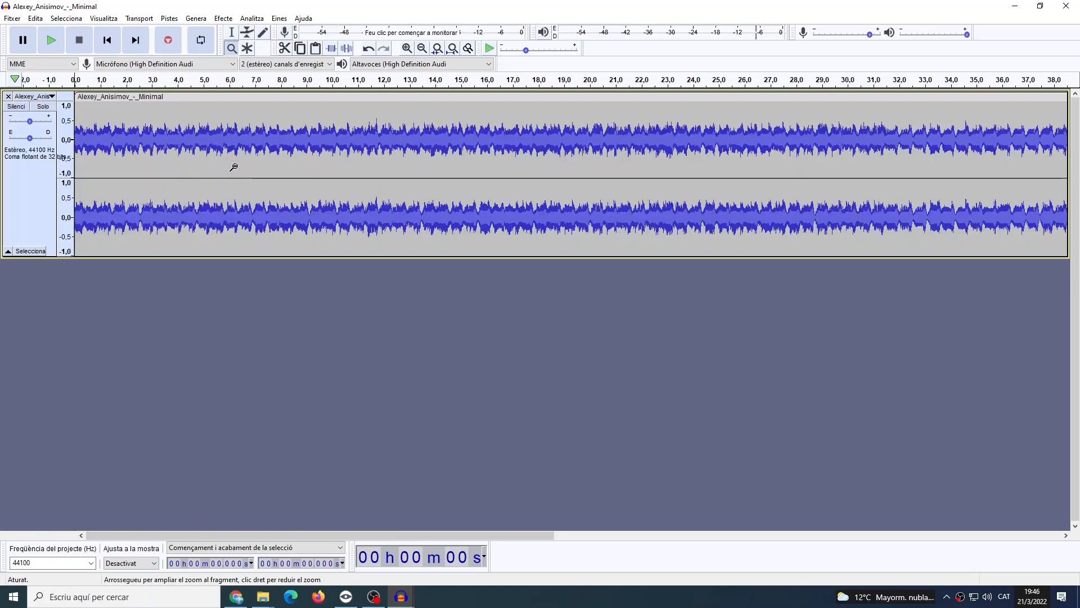
pyautogui.rightClick(235, 169)
pyautogui.rightClick(250, 170)
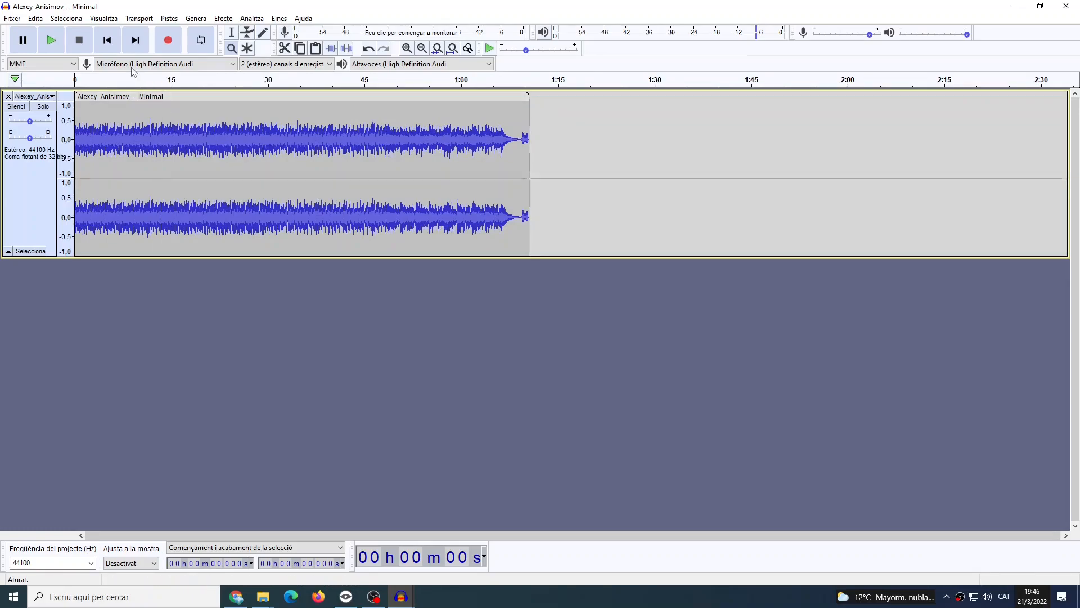
pyautogui.click(232, 35)
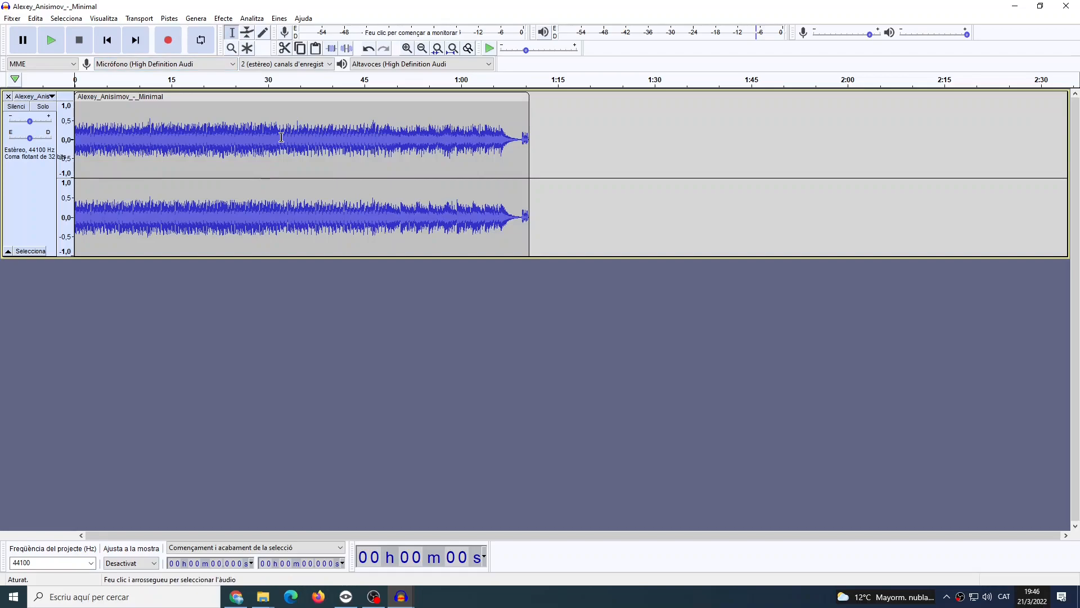
pyautogui.moveTo(222, 137); pyautogui.dragTo(550, 155)
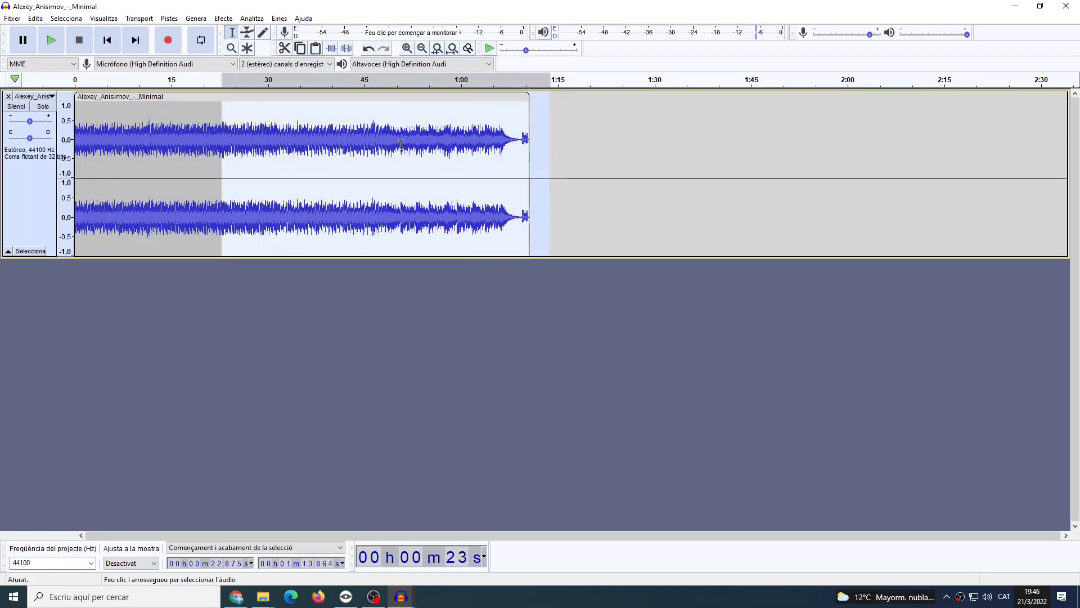
pyautogui.press('Delete')
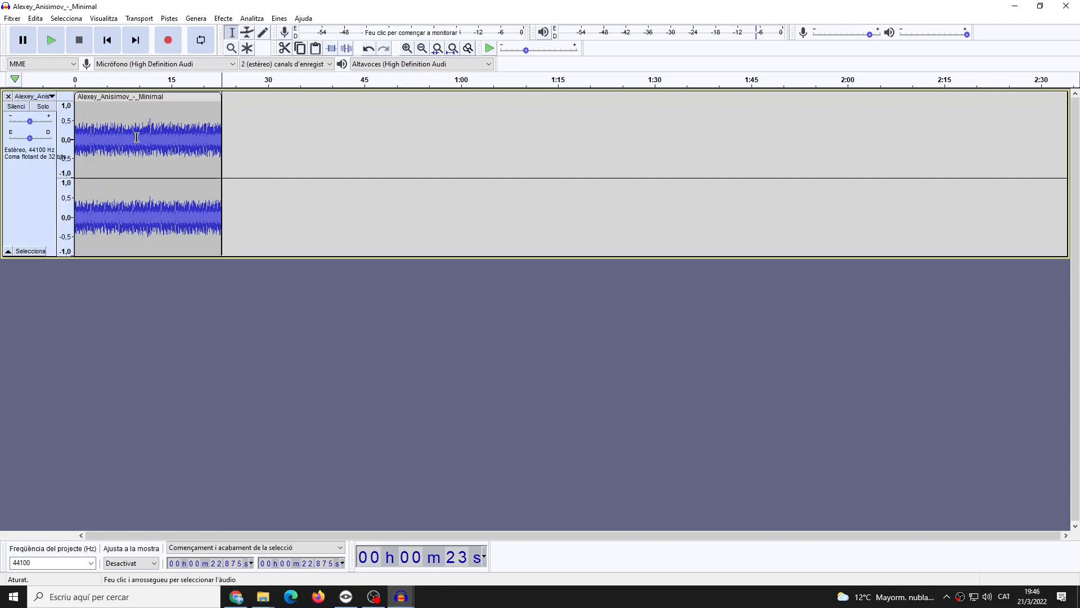
pyautogui.click(231, 48)
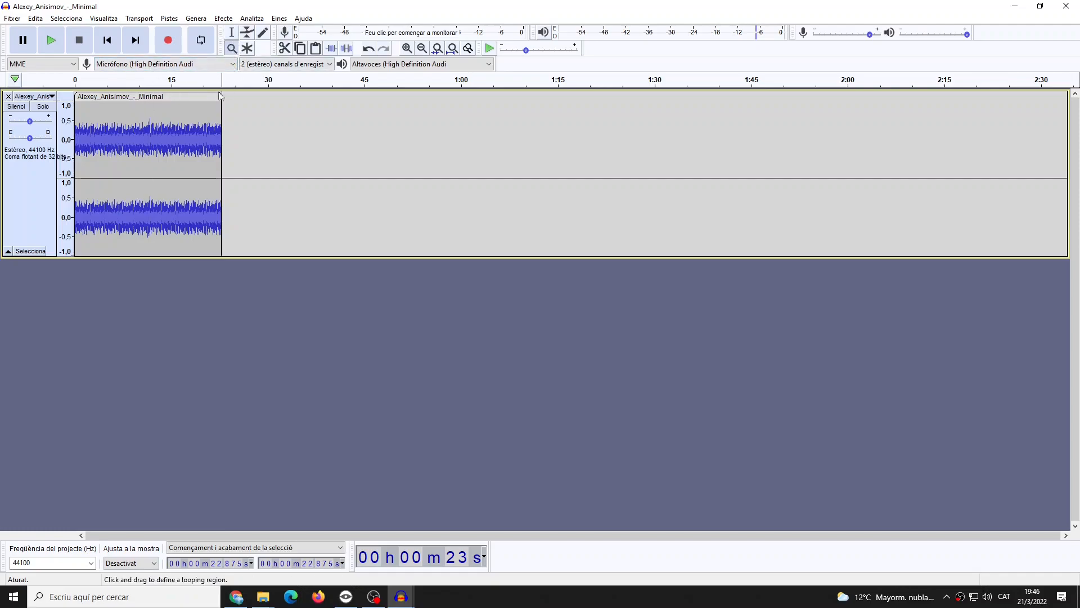
pyautogui.click(116, 148)
pyautogui.click(155, 143)
pyautogui.click(160, 147)
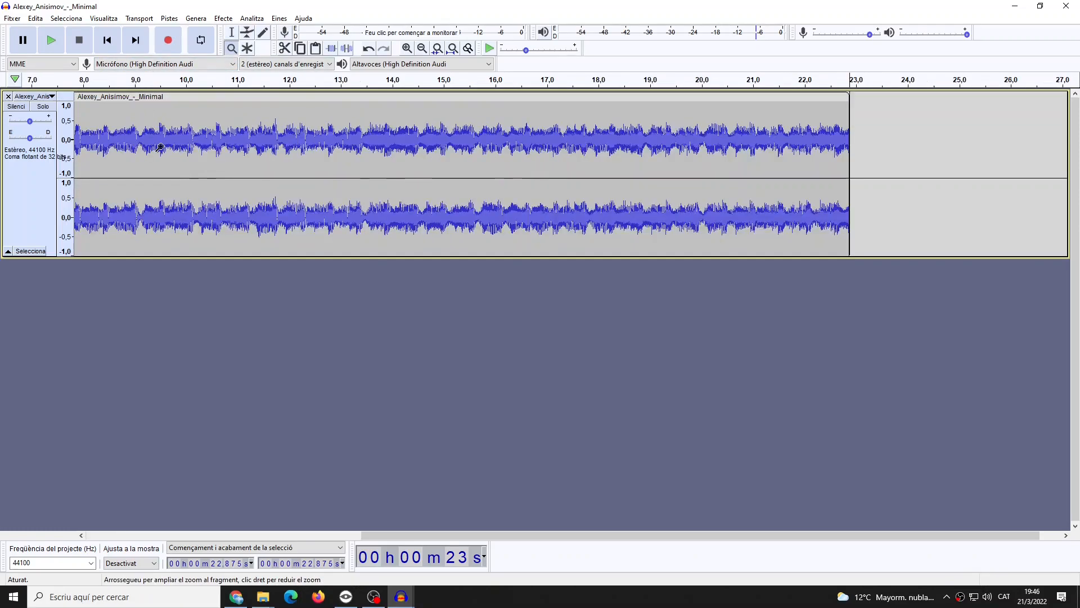
pyautogui.click(231, 32)
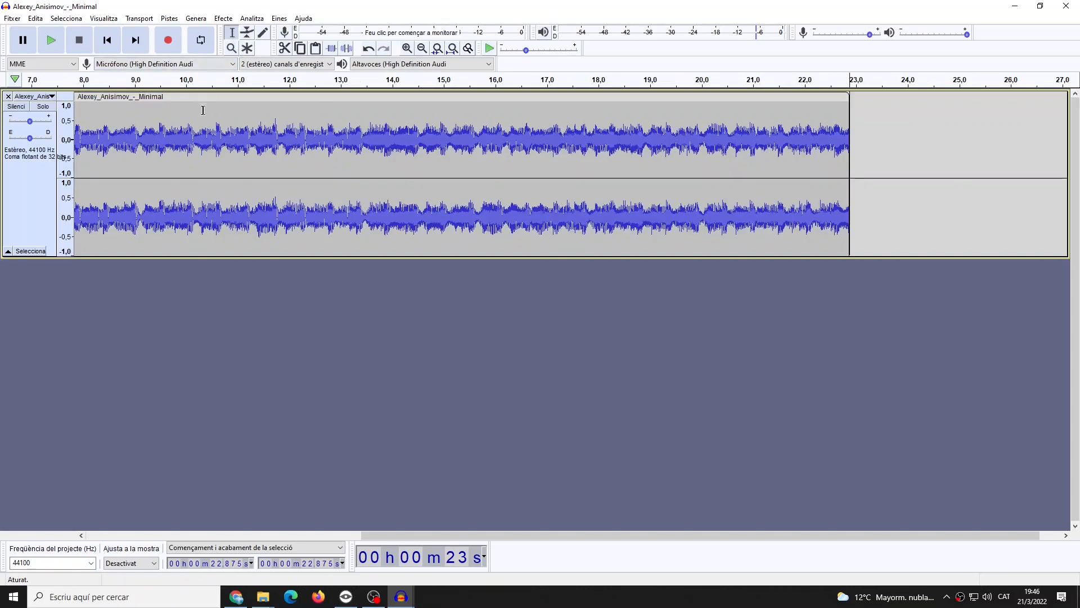
pyautogui.moveTo(179, 133); pyautogui.dragTo(73, 133)
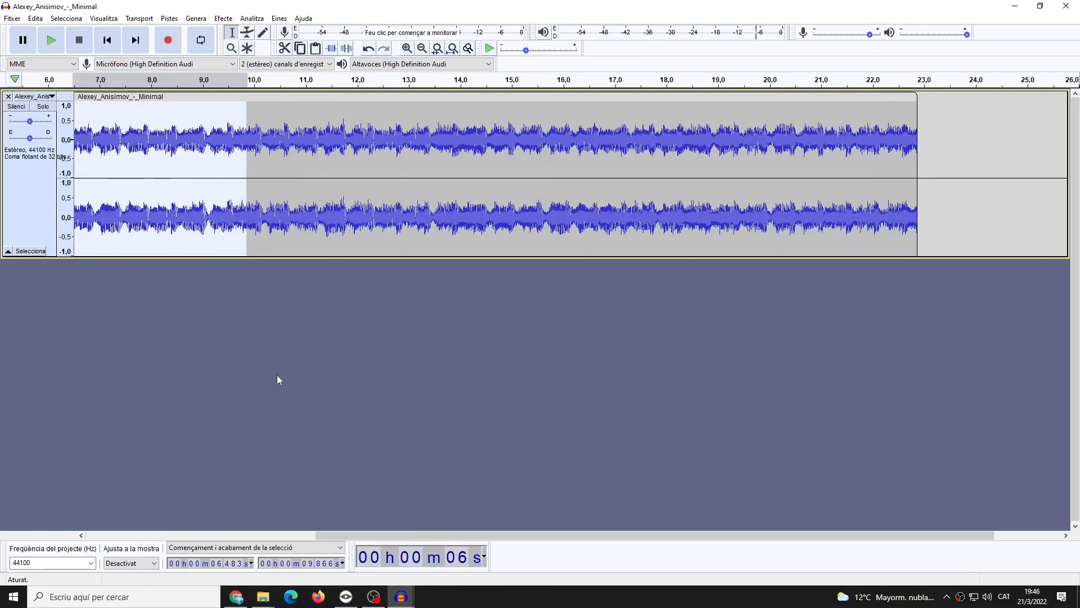
pyautogui.moveTo(352, 534); pyautogui.dragTo(130, 521)
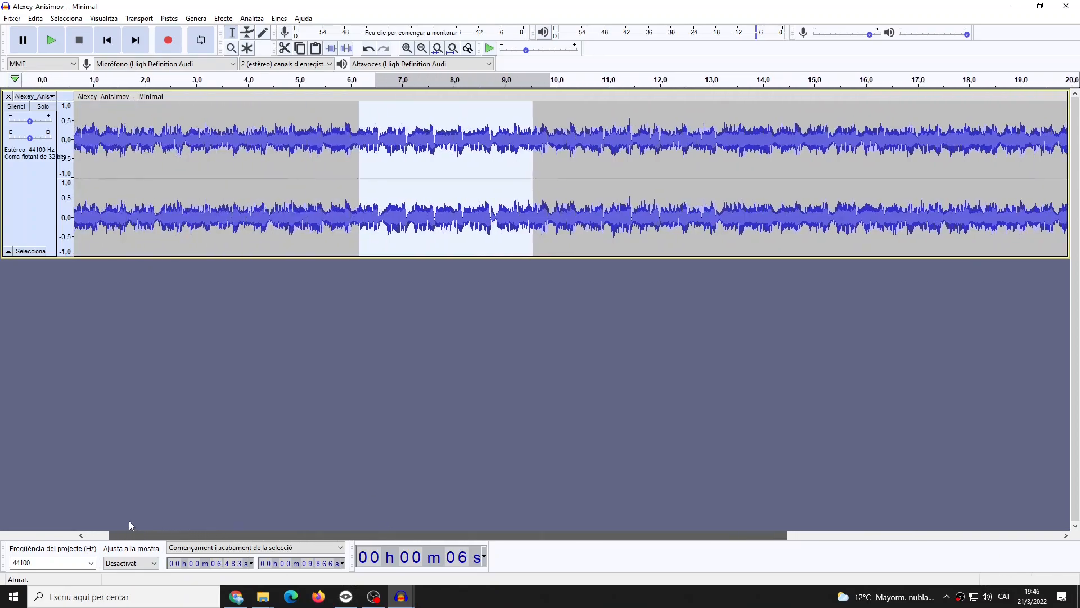
pyautogui.click(231, 48)
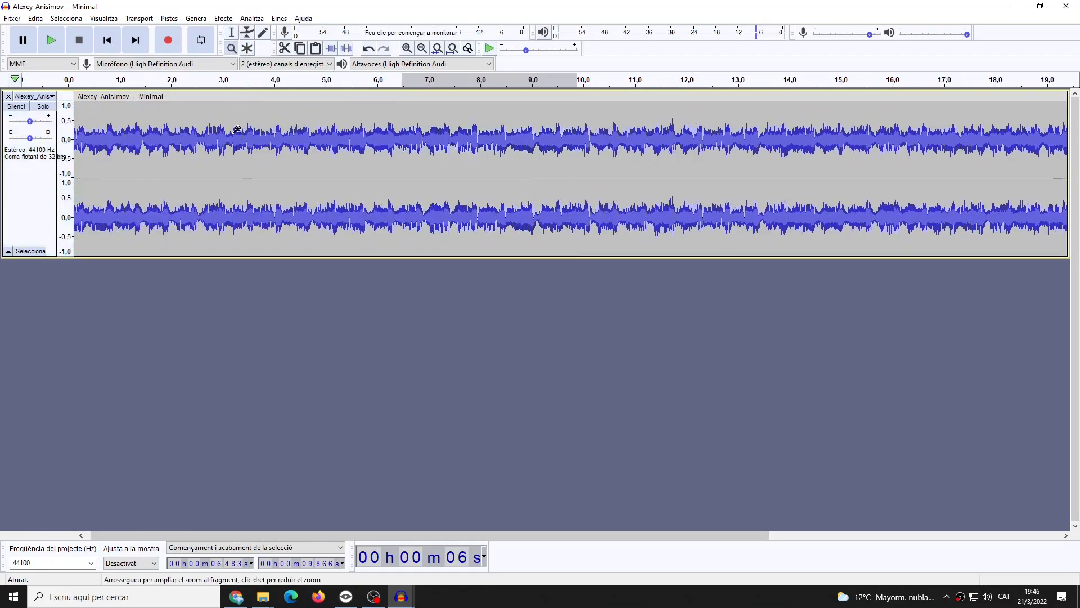
pyautogui.rightClick(264, 162)
pyautogui.rightClick(252, 163)
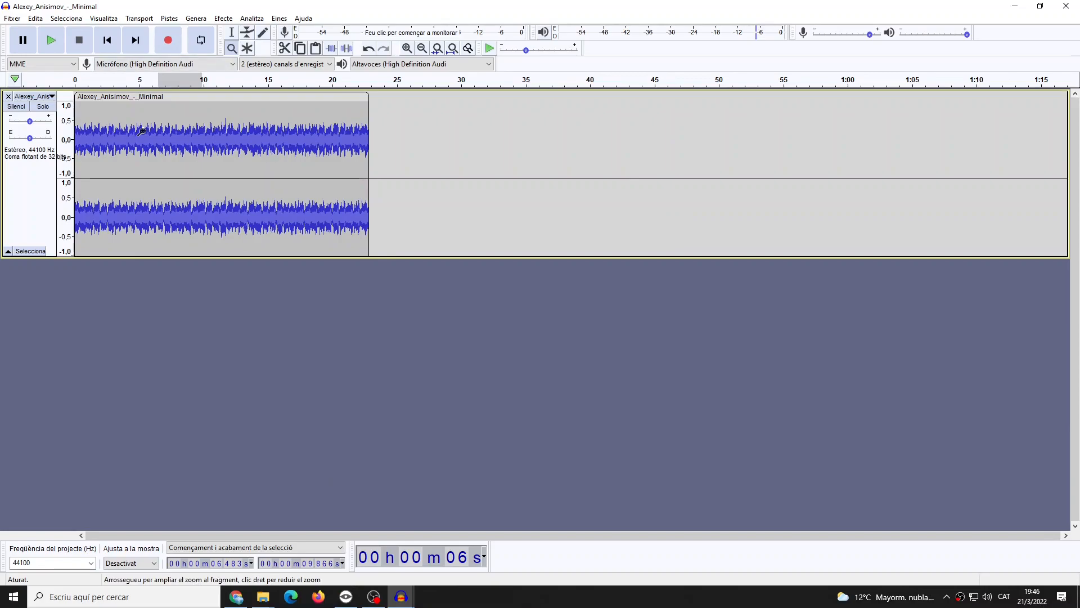
# Apply the fade-in effect (Fosa d'obertura) to about the first 2.5 seconds of the track
pyautogui.click(231, 32)
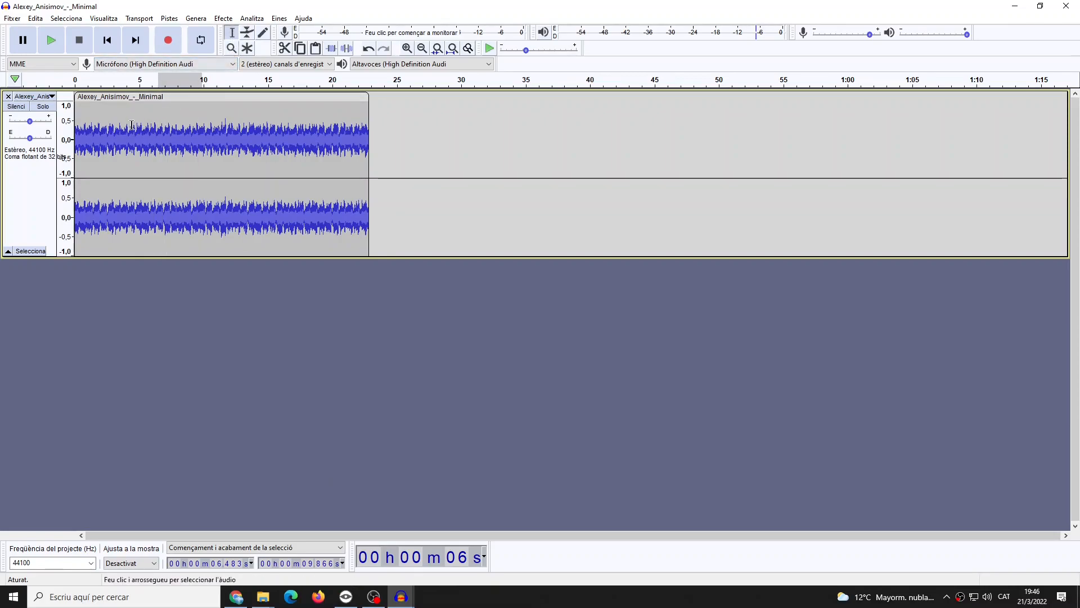
pyautogui.moveTo(107, 131); pyautogui.dragTo(75, 132)
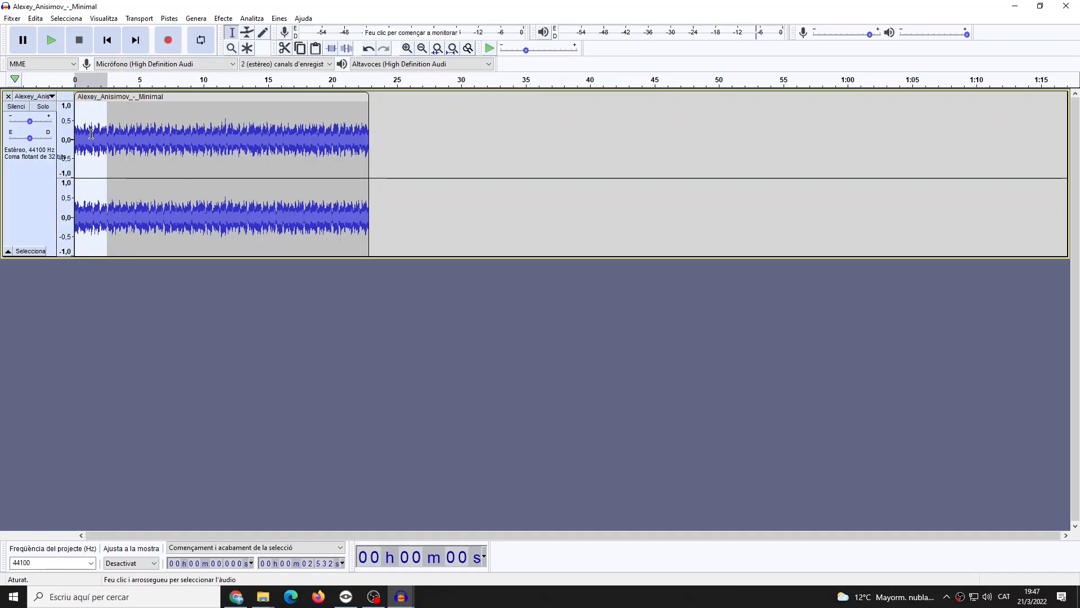
pyautogui.click(223, 19)
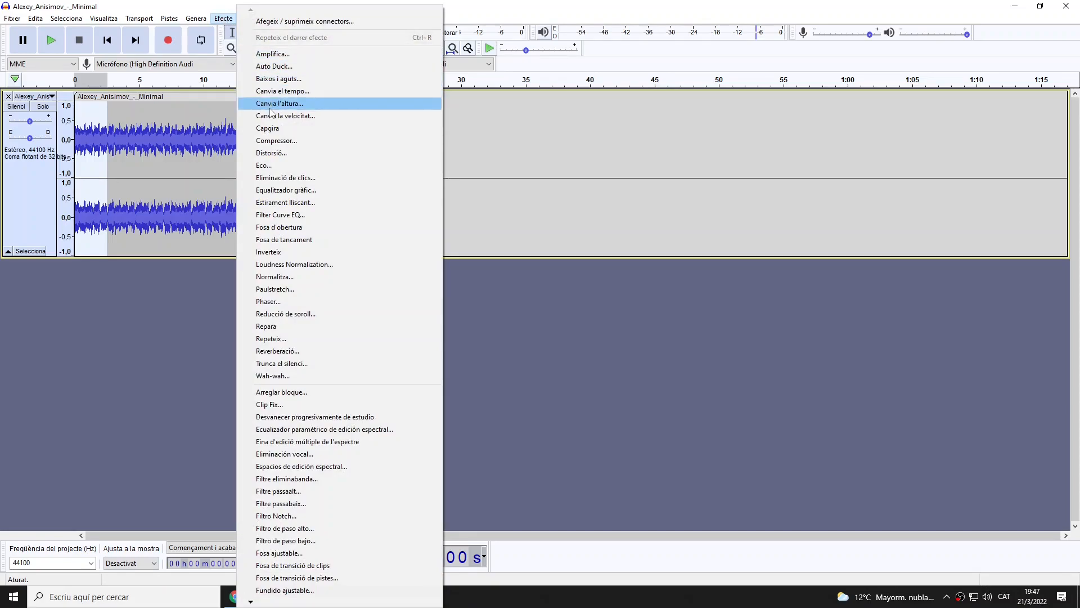
pyautogui.click(285, 229)
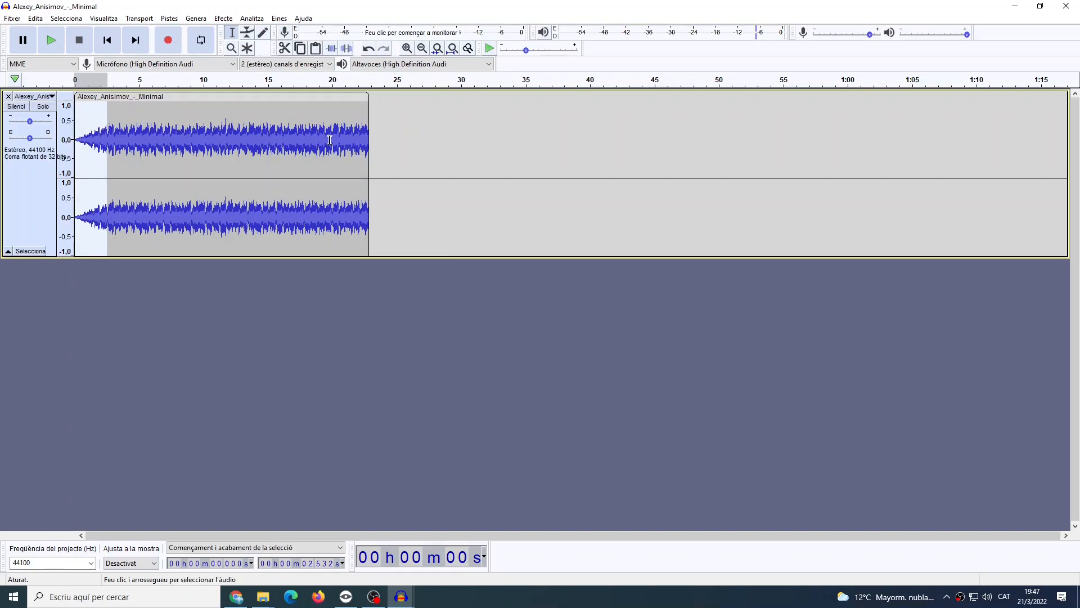
# Apply the fade-out effect (Fosa de tancament) from about 18 seconds to the end of the track
pyautogui.moveTo(319, 131); pyautogui.dragTo(369, 129)
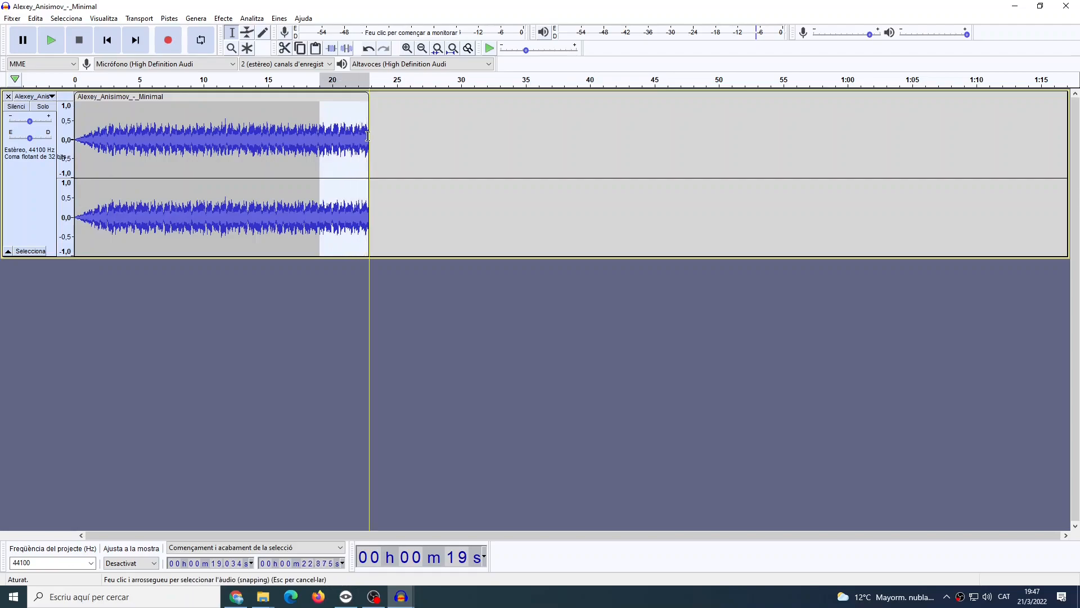
pyautogui.moveTo(274, 125); pyautogui.dragTo(369, 130)
pyautogui.click(311, 124)
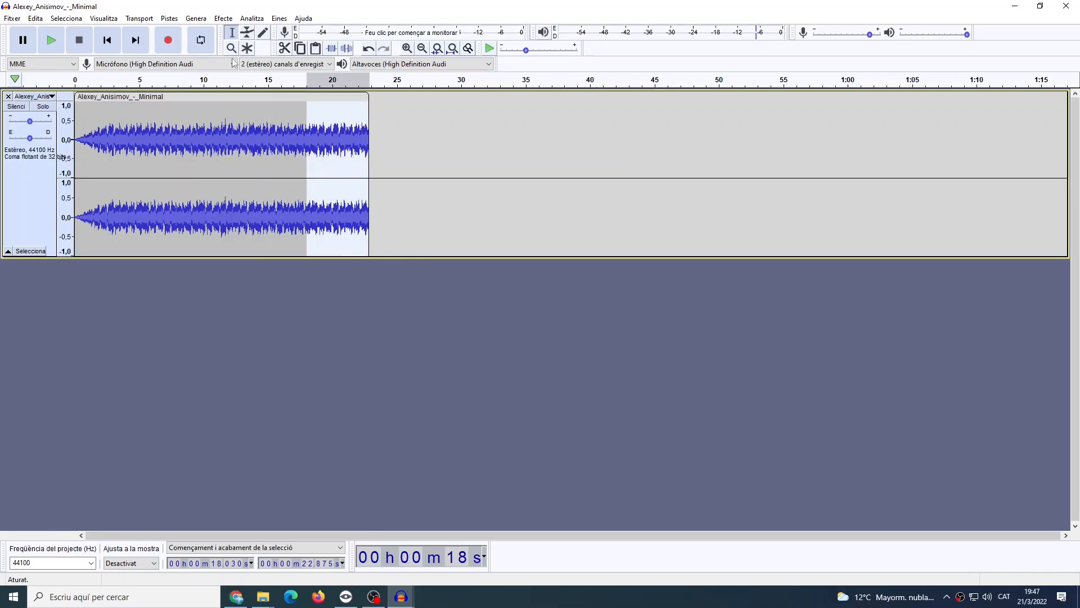
pyautogui.click(224, 18)
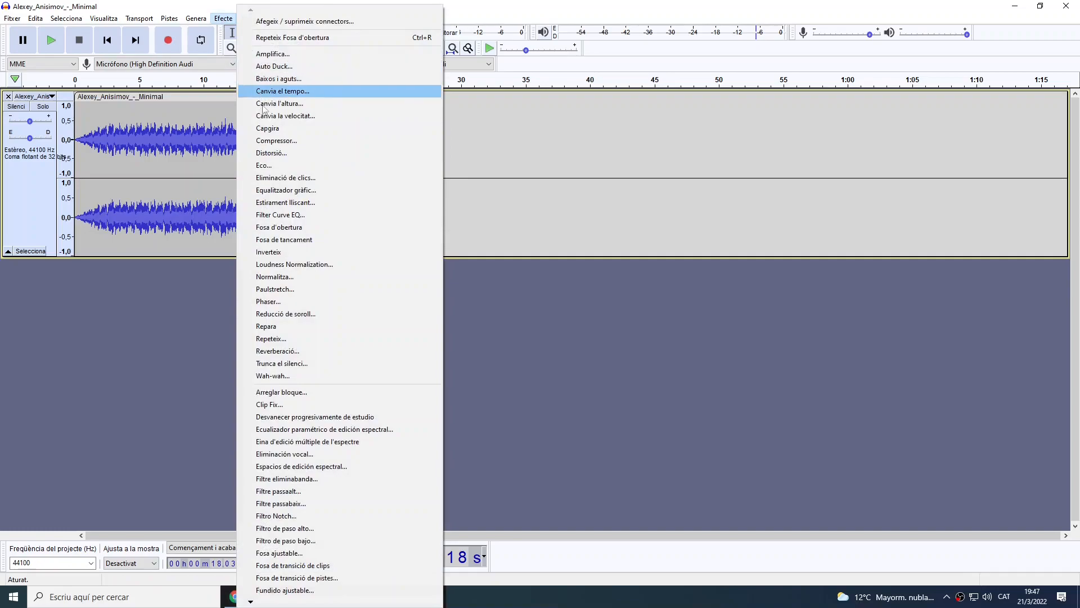
pyautogui.click(300, 240)
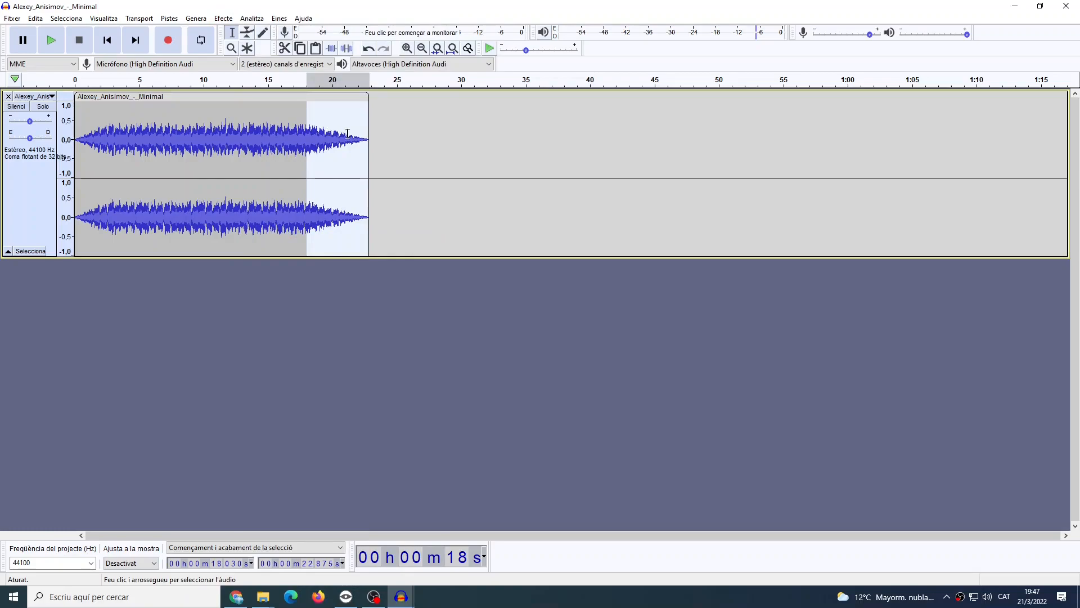
# Play the track from the start and again from about 17 seconds to check both fades
pyautogui.click(107, 39)
pyautogui.click(51, 41)
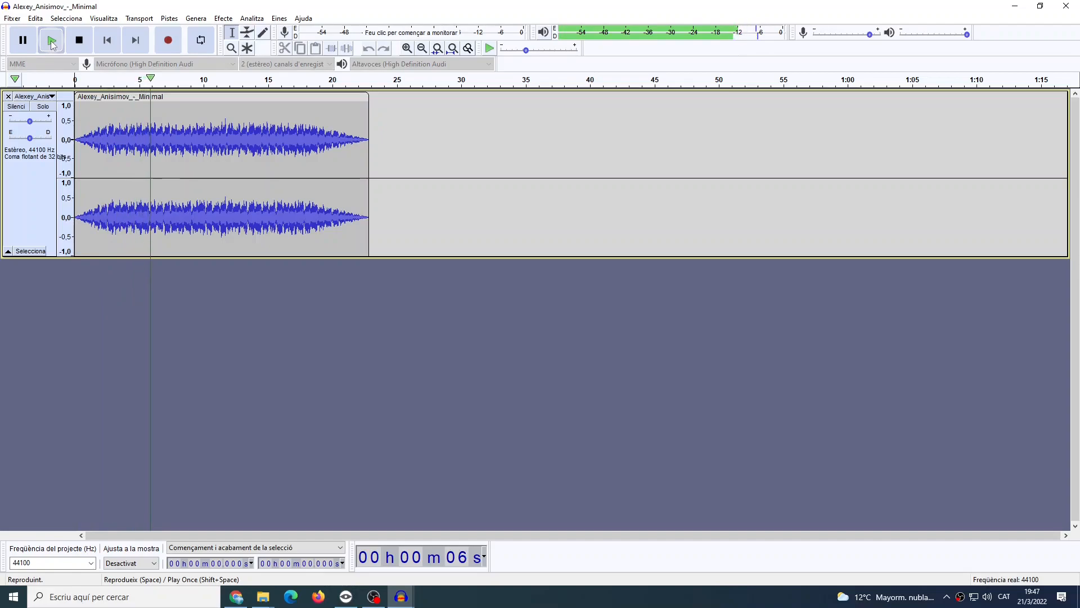
pyautogui.click(79, 40)
pyautogui.click(294, 130)
pyautogui.click(51, 40)
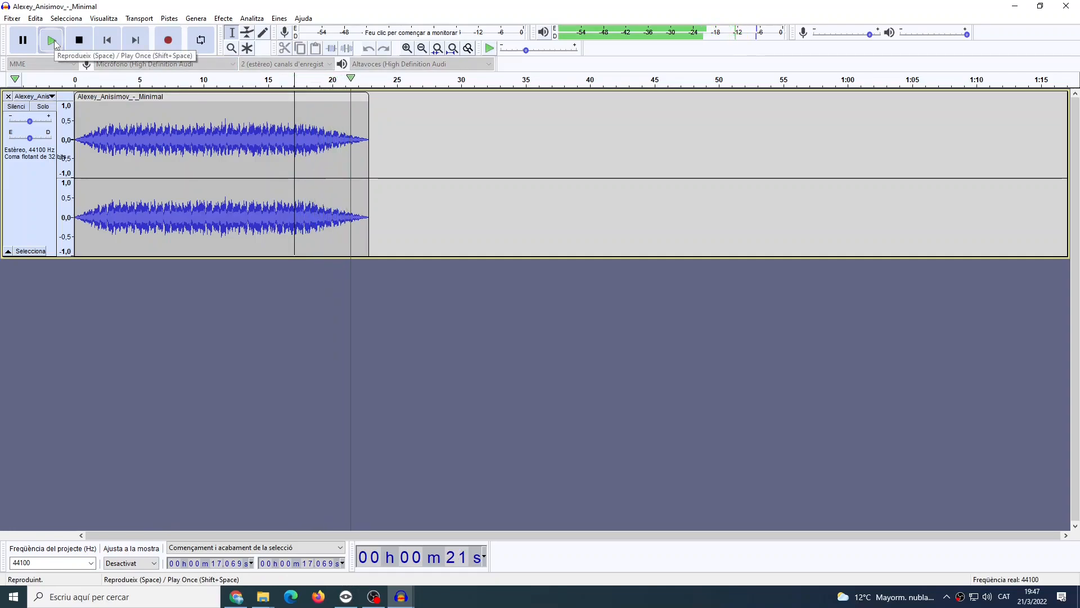
pyautogui.click(81, 41)
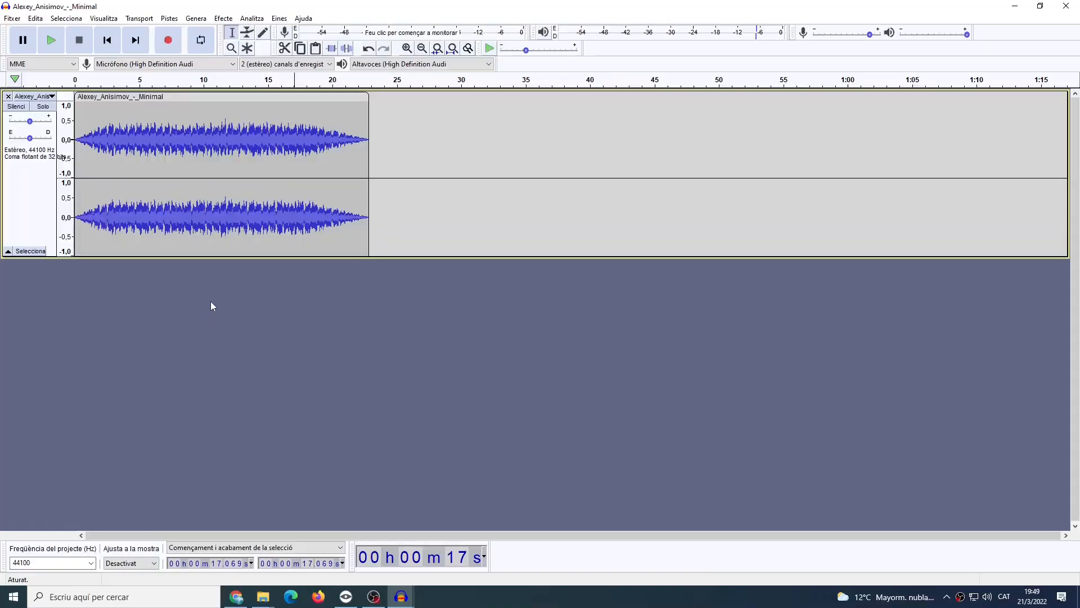
# Export the edited track as an MP3 file named "musica fosa obertura tancament.mp3" in the AUDIOS folder
pyautogui.click(19, 22)
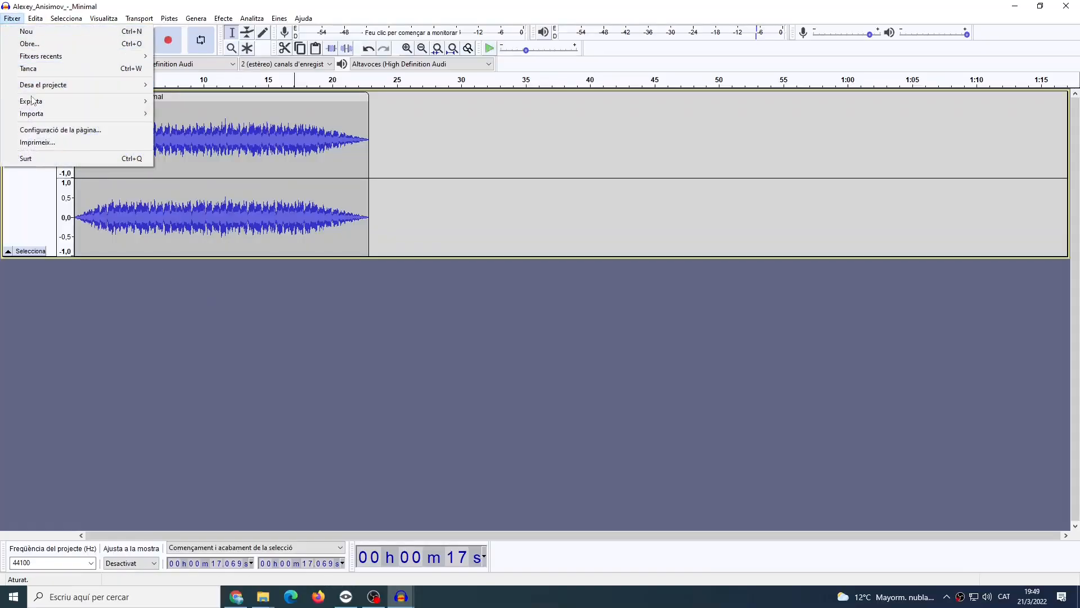
pyautogui.moveTo(85, 101)
pyautogui.click(171, 100)
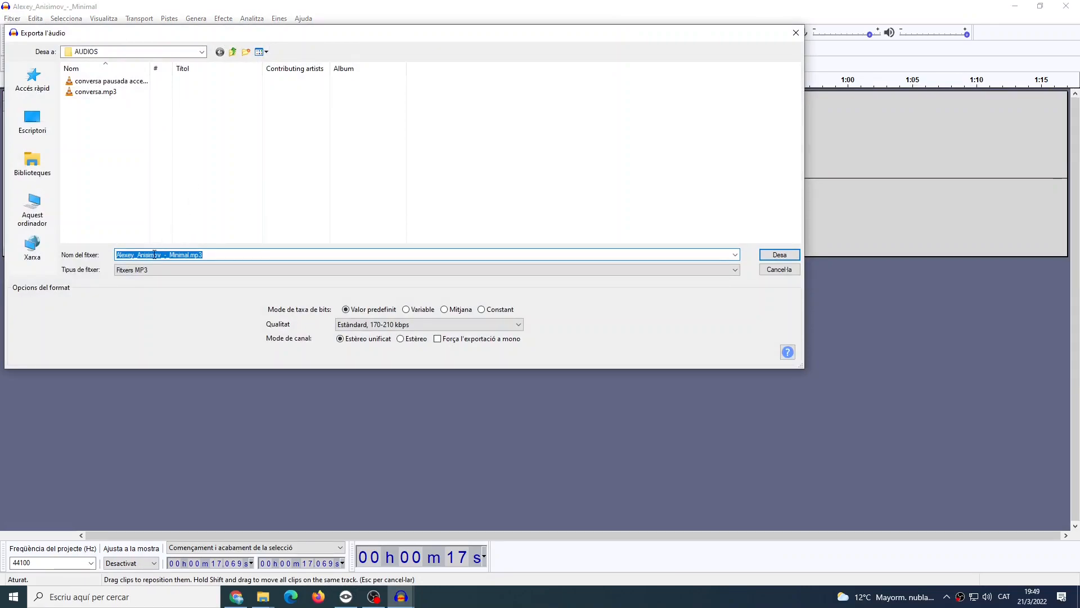
pyautogui.click(192, 254)
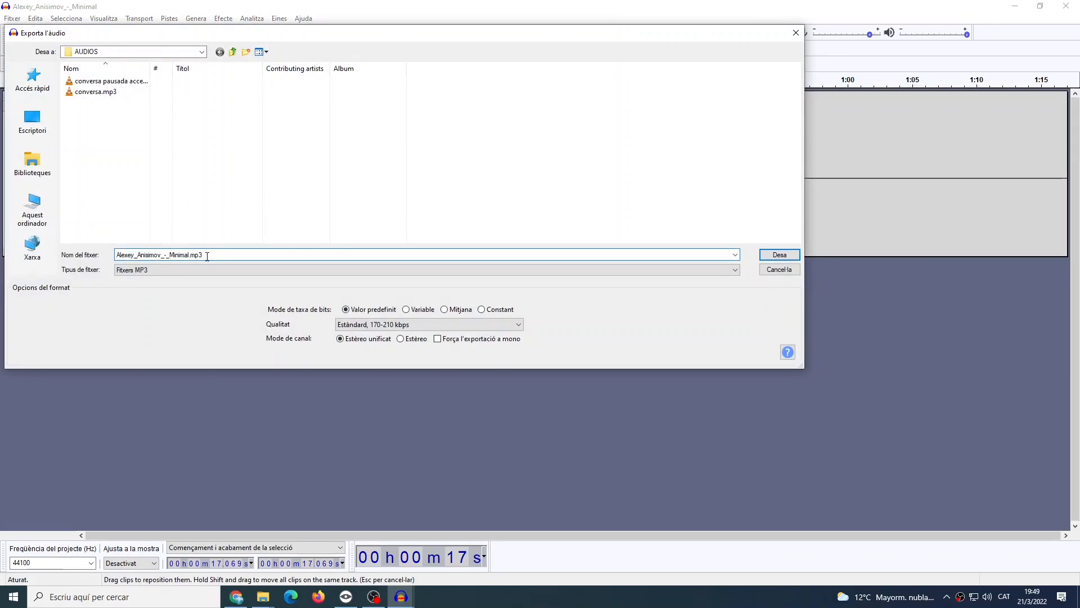
pyautogui.moveTo(190, 255); pyautogui.dragTo(115, 257)
pyautogui.write('musica f')
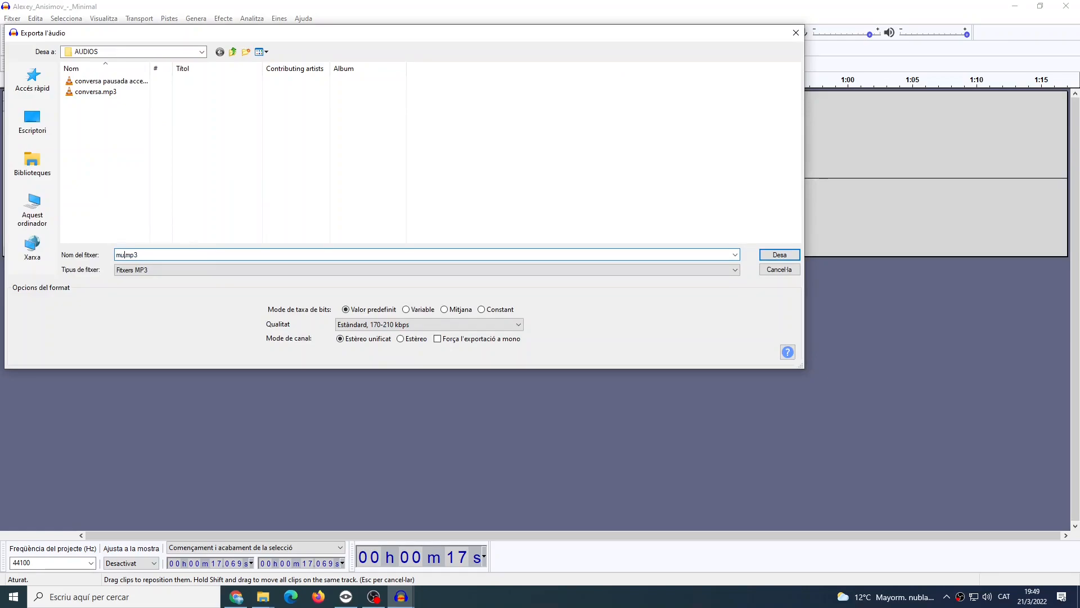
pyautogui.write('o')
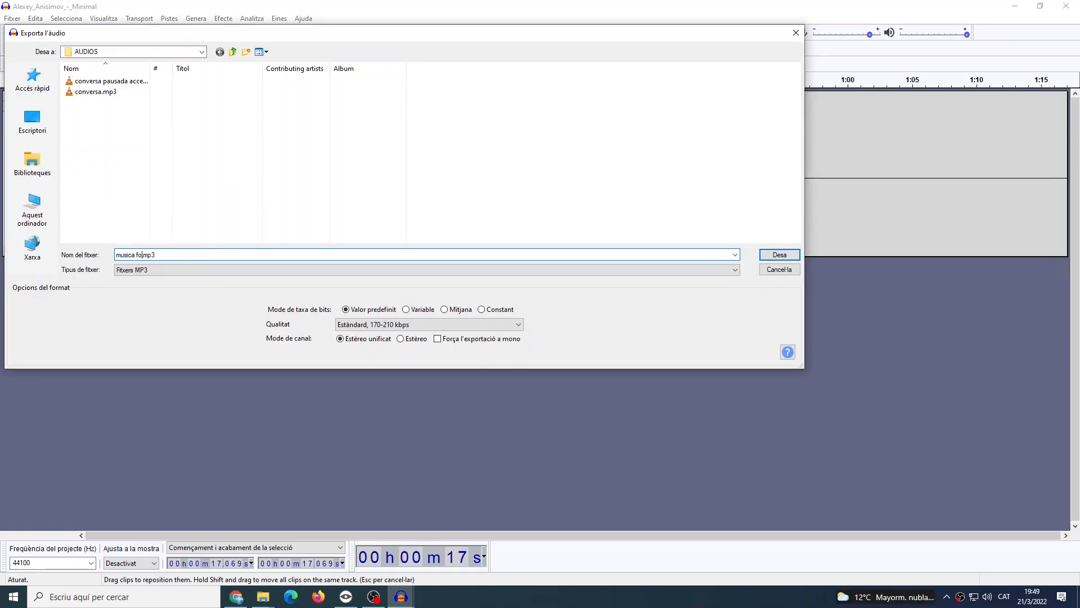
pyautogui.write('s')
pyautogui.write('a ober')
pyautogui.write('tura')
pyautogui.write(' tancamen')
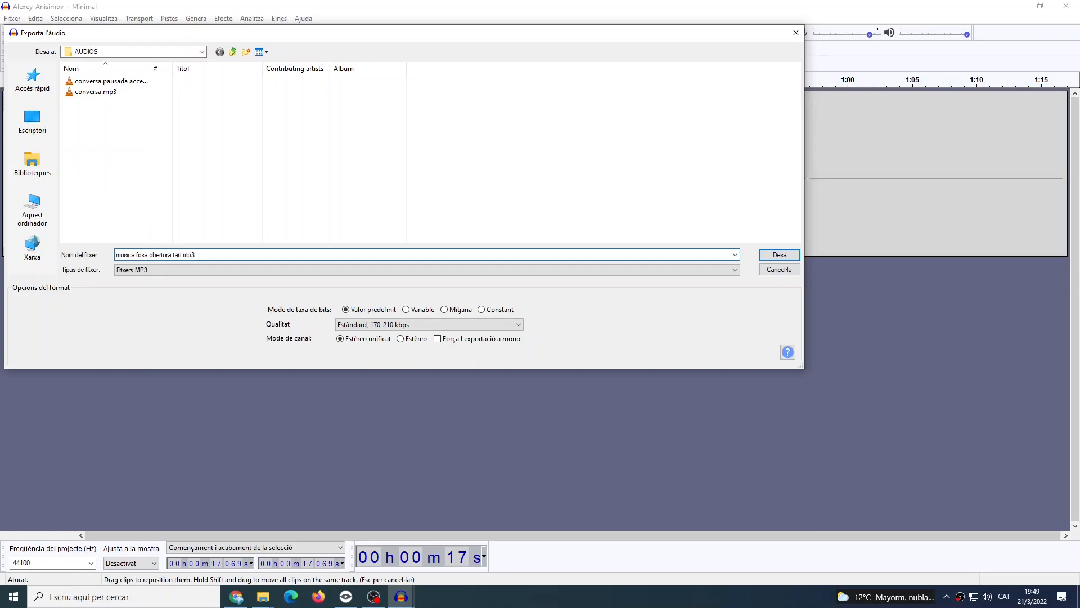
pyautogui.write('t')
pyautogui.click(774, 255)
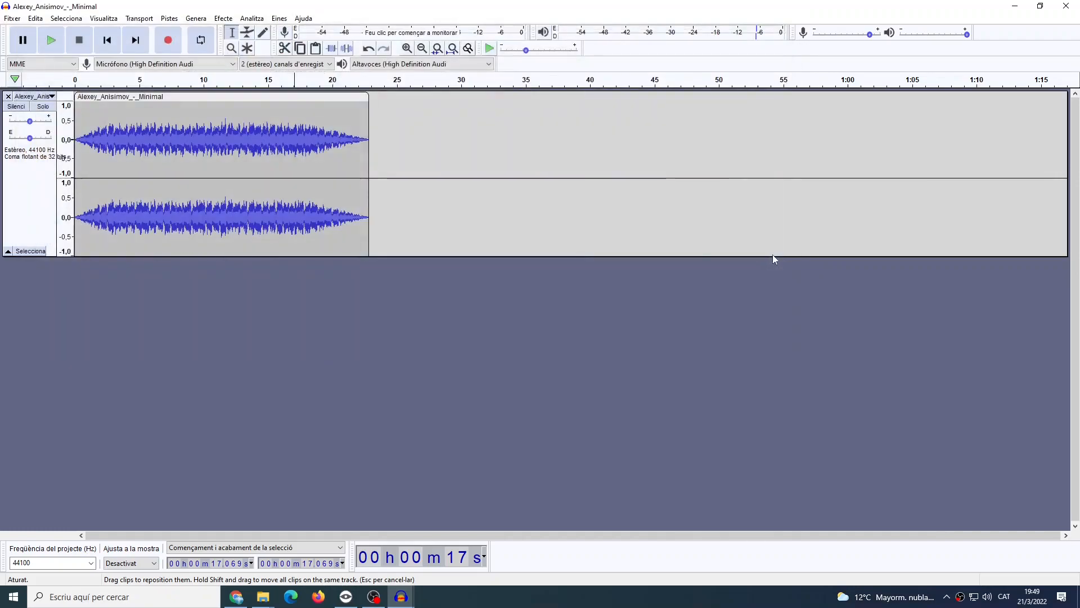